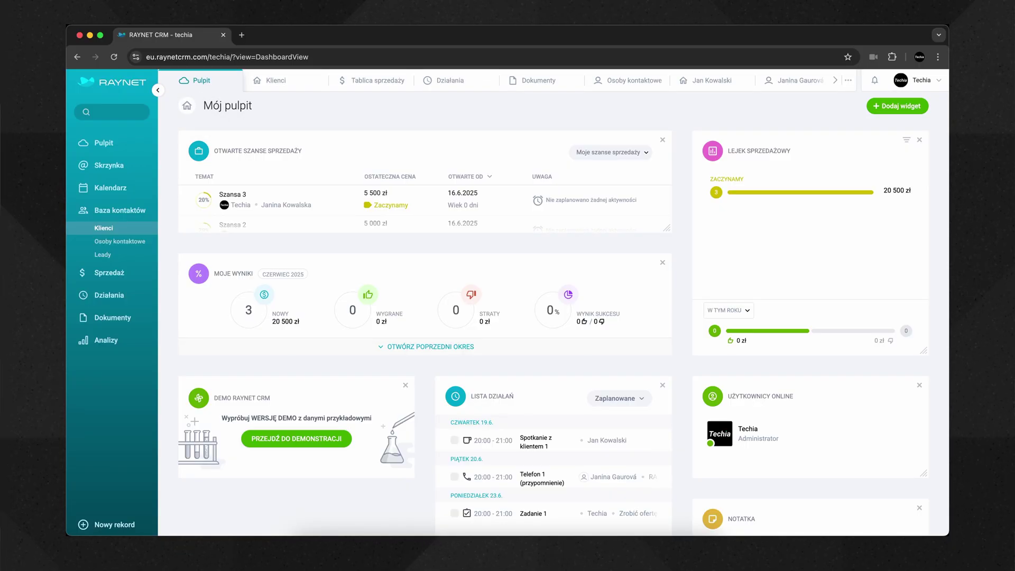
{"action": "scroll", "coordinate": [552, 312], "scroll_direction": "down", "scroll_amount": 6}
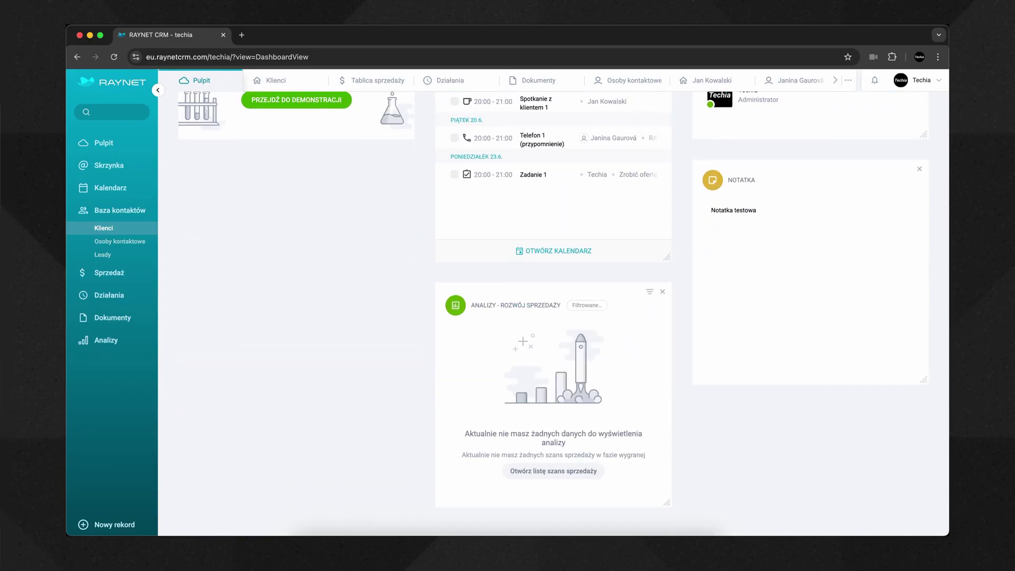
{"action": "scroll", "coordinate": [552, 312], "scroll_direction": "up", "scroll_amount": 6}
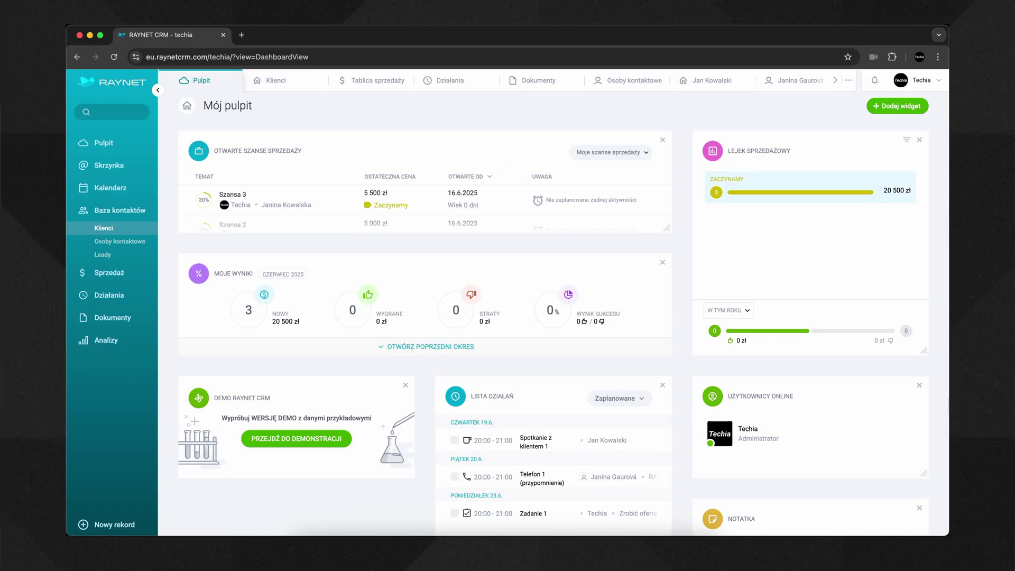
{"action": "left_click", "coordinate": [896, 106]}
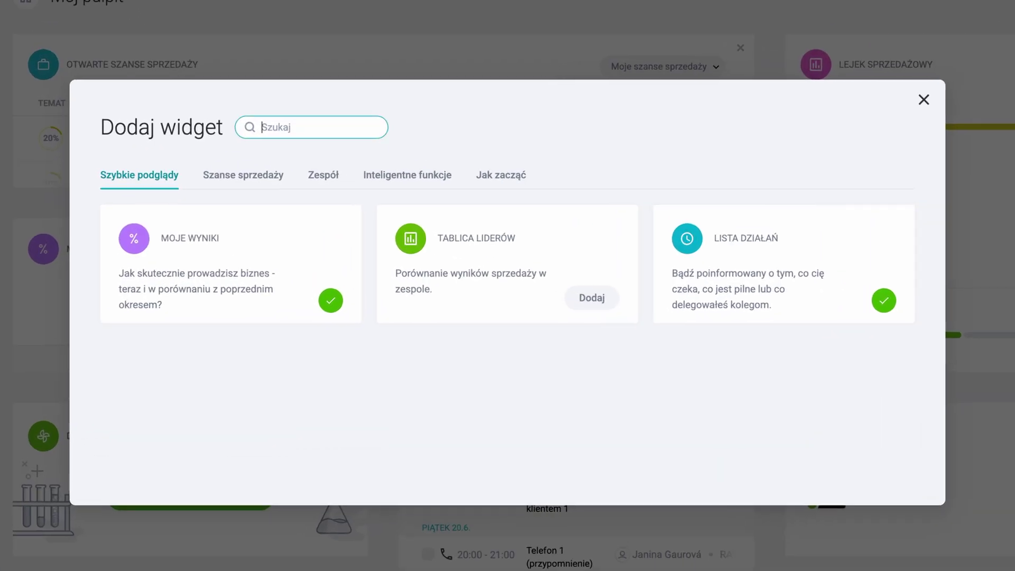
{"action": "left_click", "coordinate": [331, 225]}
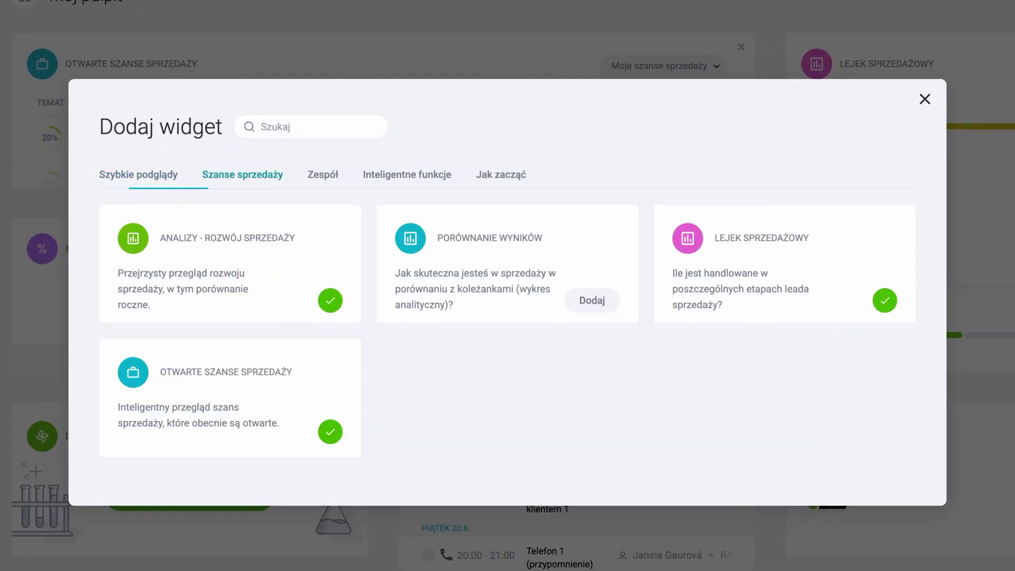
{"action": "left_click", "coordinate": [323, 175]}
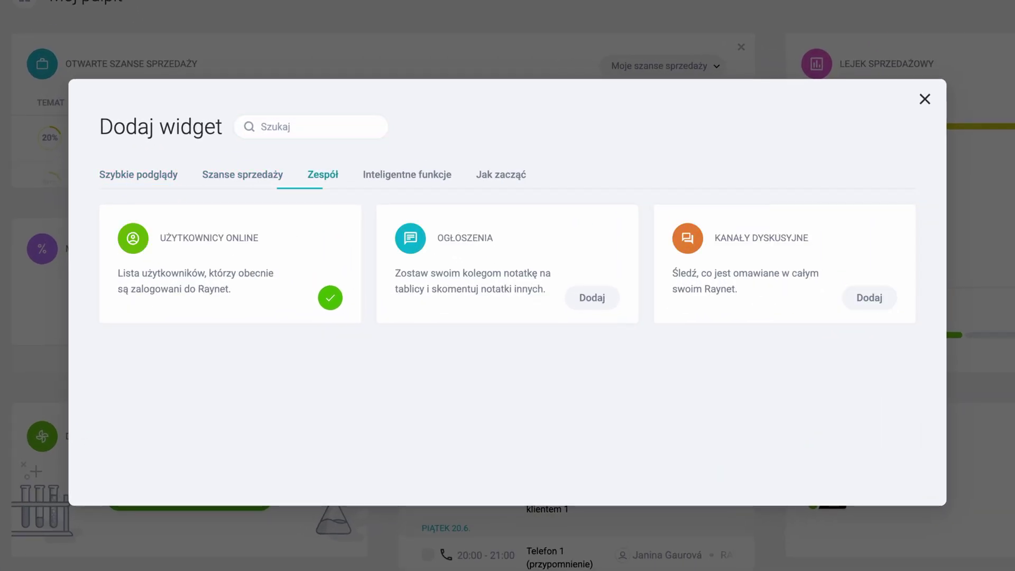
{"action": "left_click", "coordinate": [407, 174]}
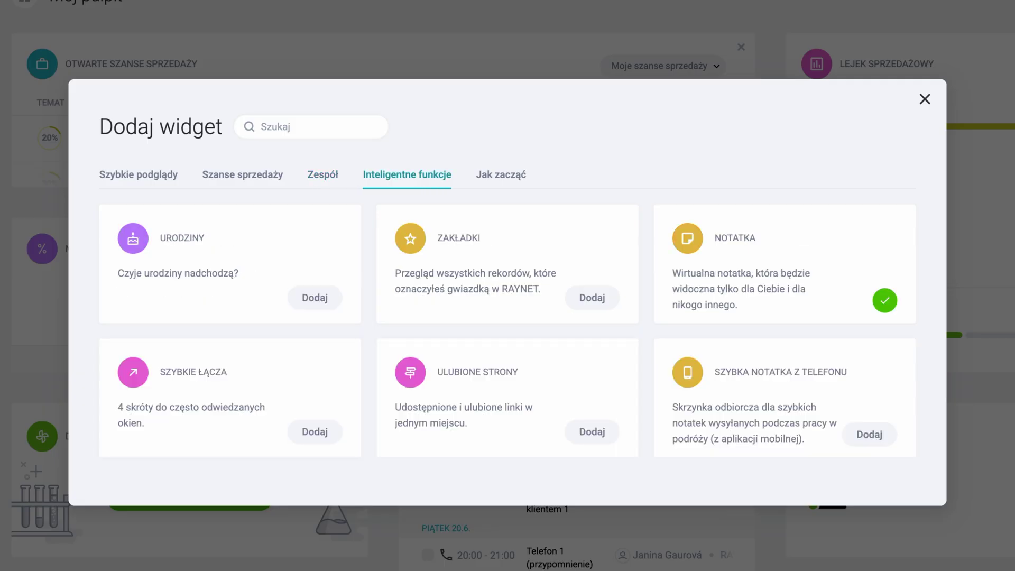
{"action": "left_click", "coordinate": [500, 174]}
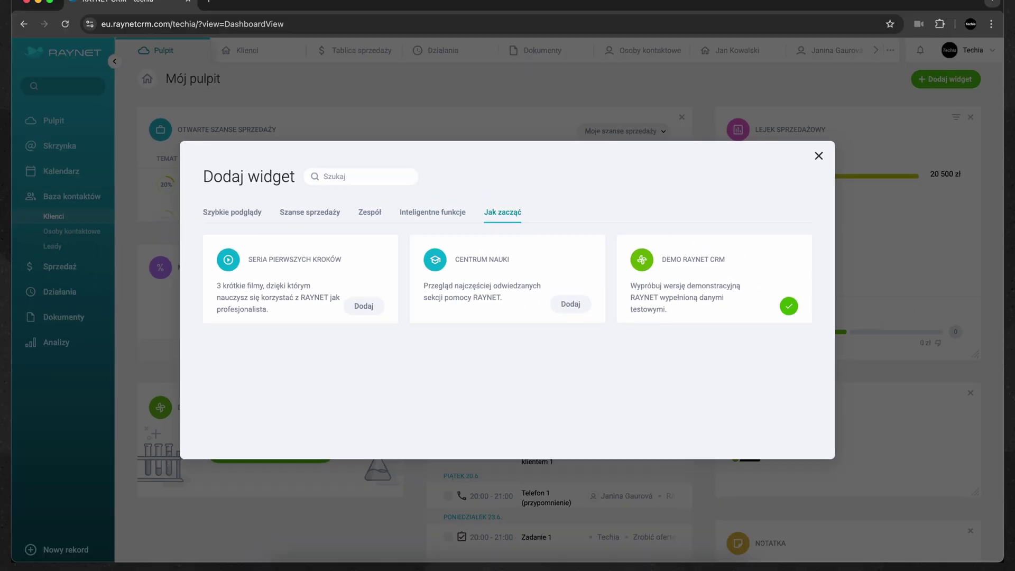
{"action": "key", "text": "Escape"}
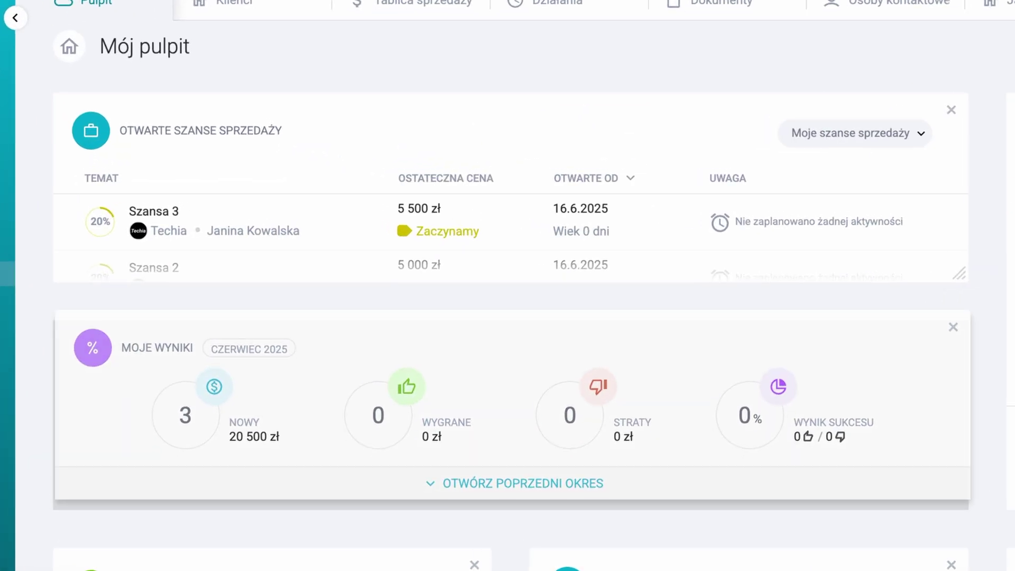
- Drag the Moje wyniki widget to the top slot of the dashboard and check the new layout
{"action": "left_click_drag", "start_coordinate": [476, 347], "coordinate": [487, 193]}
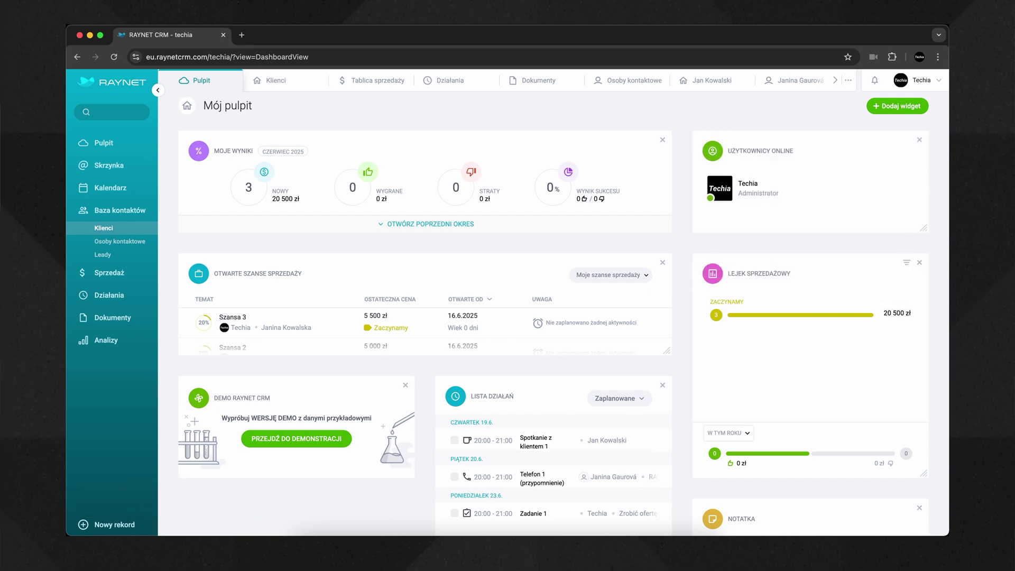
{"action": "scroll", "coordinate": [553, 312], "scroll_direction": "down", "scroll_amount": 4}
{"action": "scroll", "coordinate": [553, 312], "scroll_direction": "up", "scroll_amount": 3}
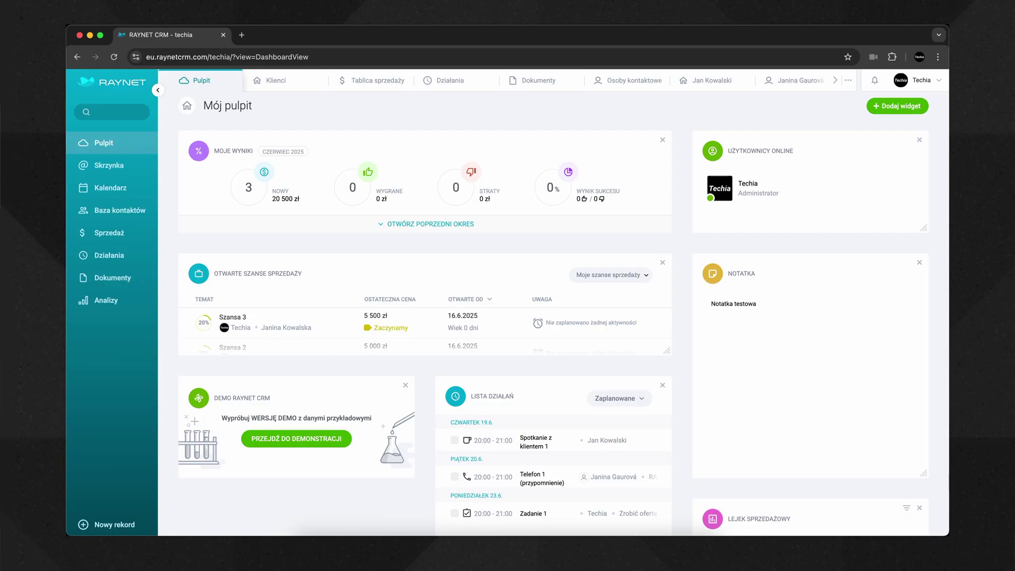
- Go from Skrzynka through Baza kontaktów to the Klienci company list
{"action": "left_click", "coordinate": [109, 166]}
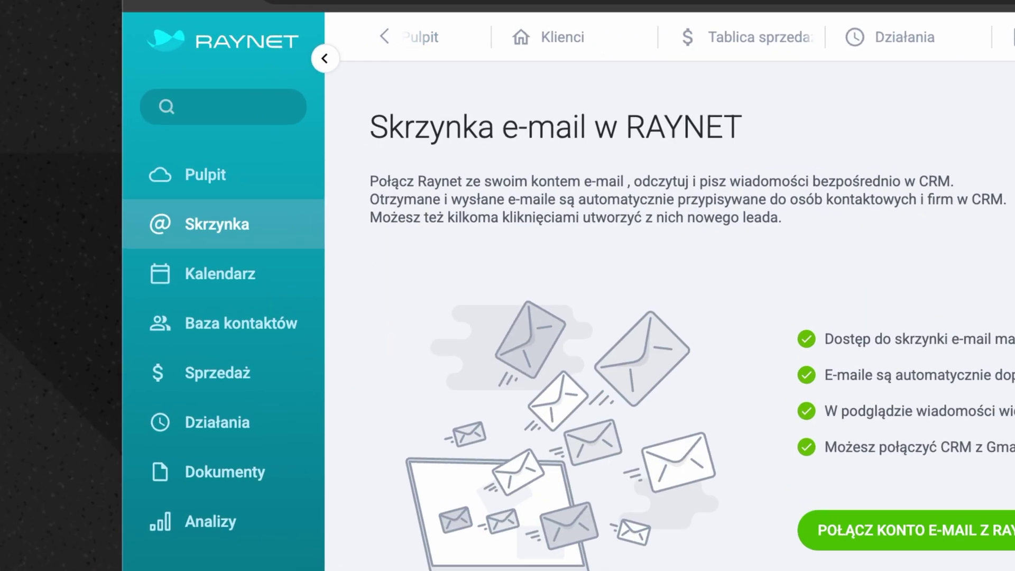
{"action": "left_click", "coordinate": [220, 274]}
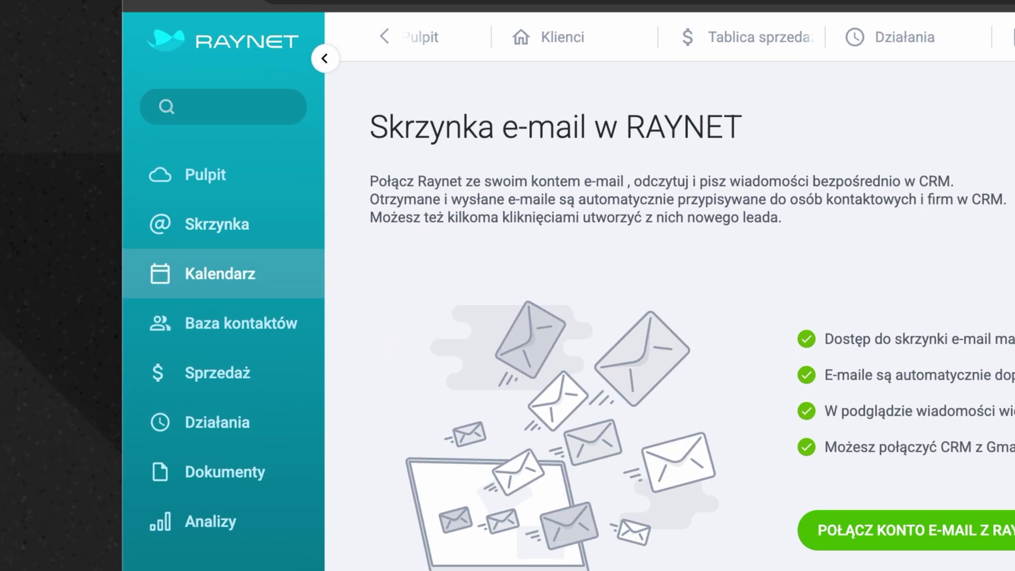
{"action": "left_click", "coordinate": [240, 323]}
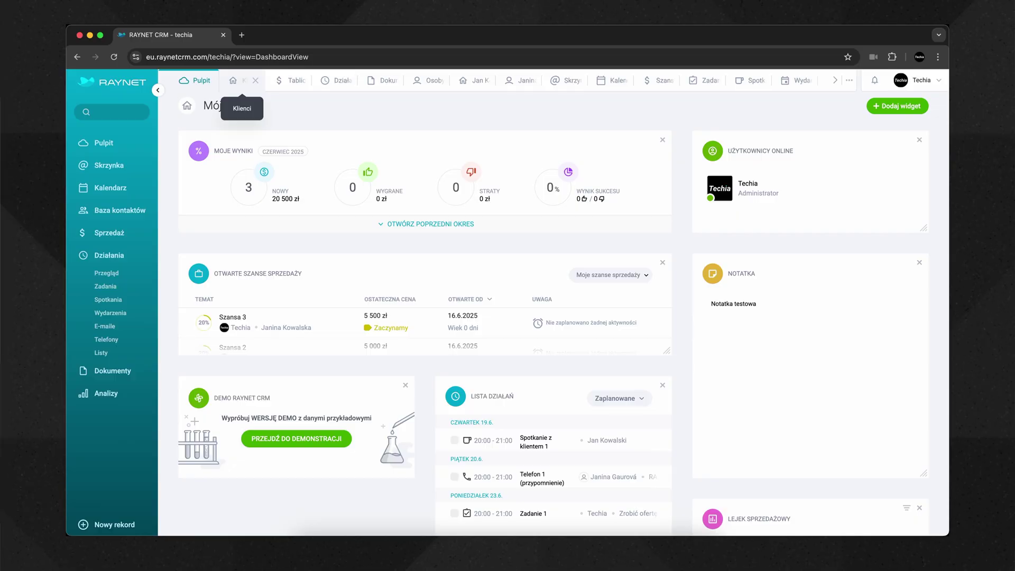
{"action": "left_click", "coordinate": [236, 80]}
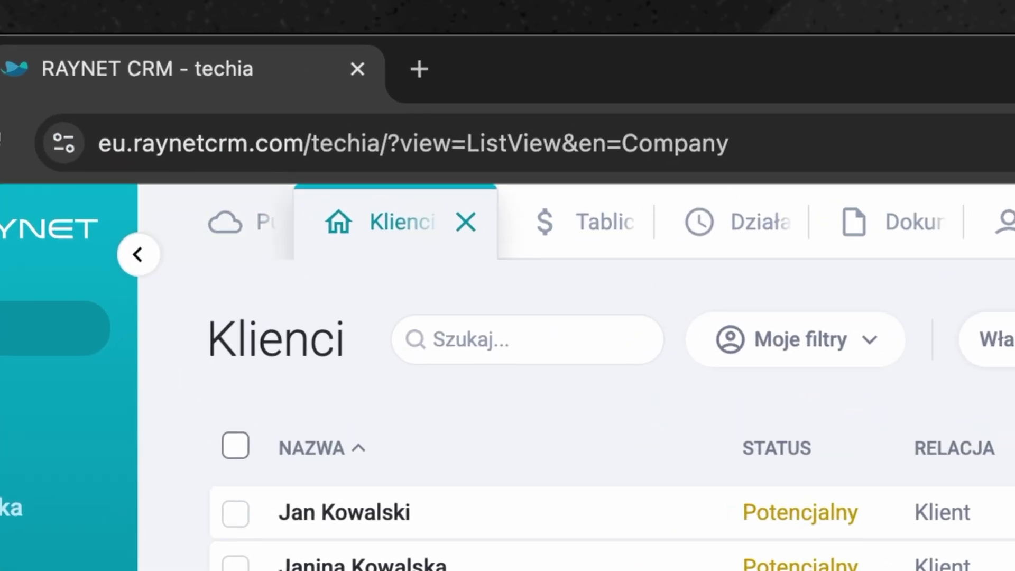
- Switch between Pulpit, Klienci, Tablica sprzedaży, Działania and Osoby kontaktowe, closing the Klienci tab
{"action": "left_click", "coordinate": [241, 221]}
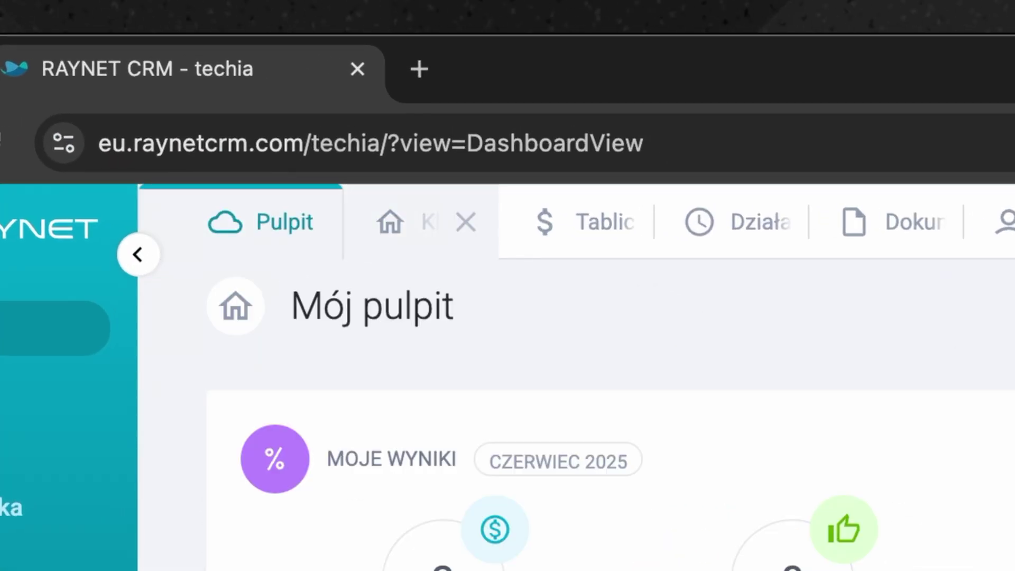
{"action": "left_click", "coordinate": [407, 222]}
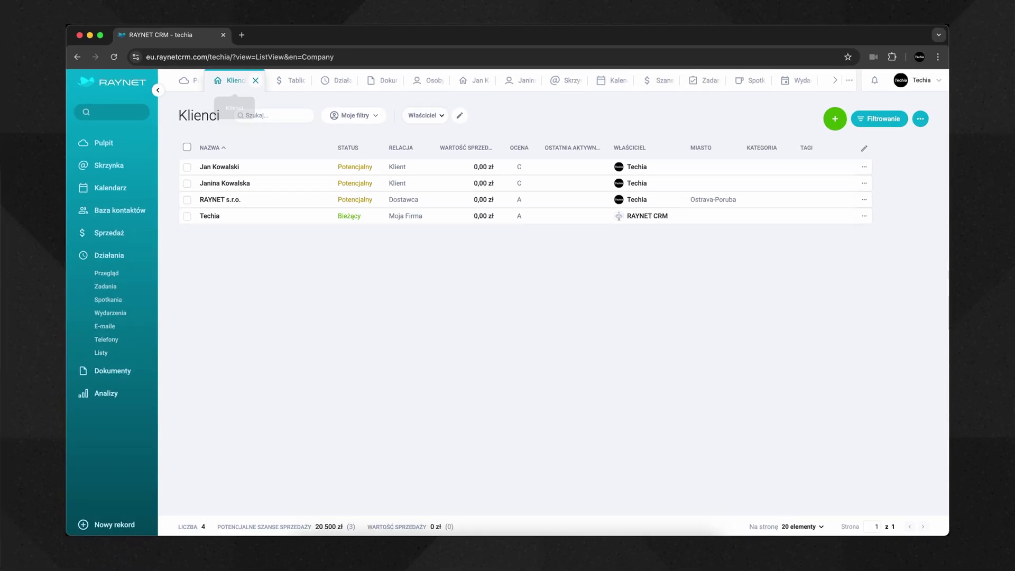
{"action": "left_click", "coordinate": [255, 81]}
{"action": "left_click", "coordinate": [242, 80]}
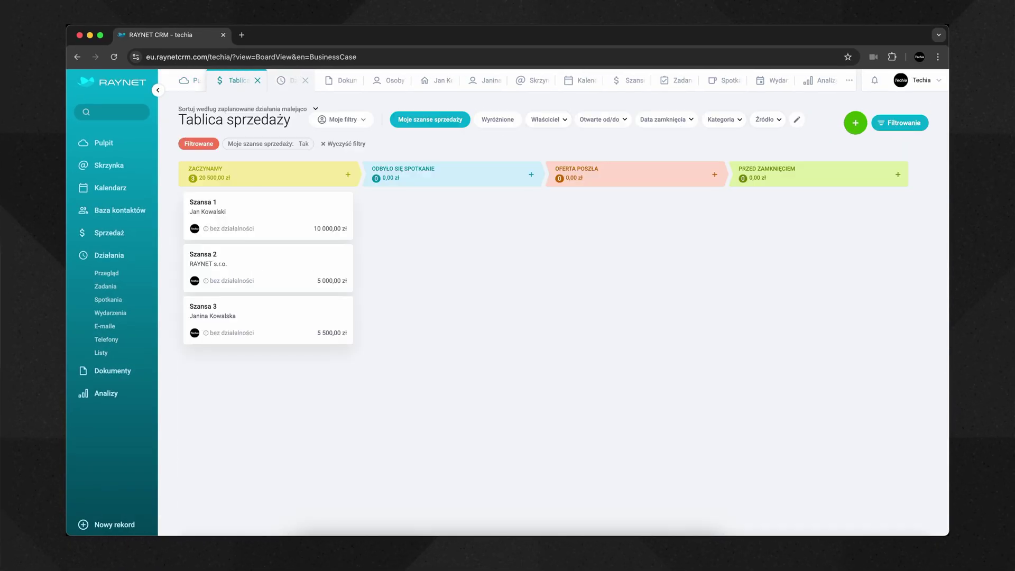
{"action": "left_click", "coordinate": [289, 80]}
{"action": "left_click", "coordinate": [381, 80]}
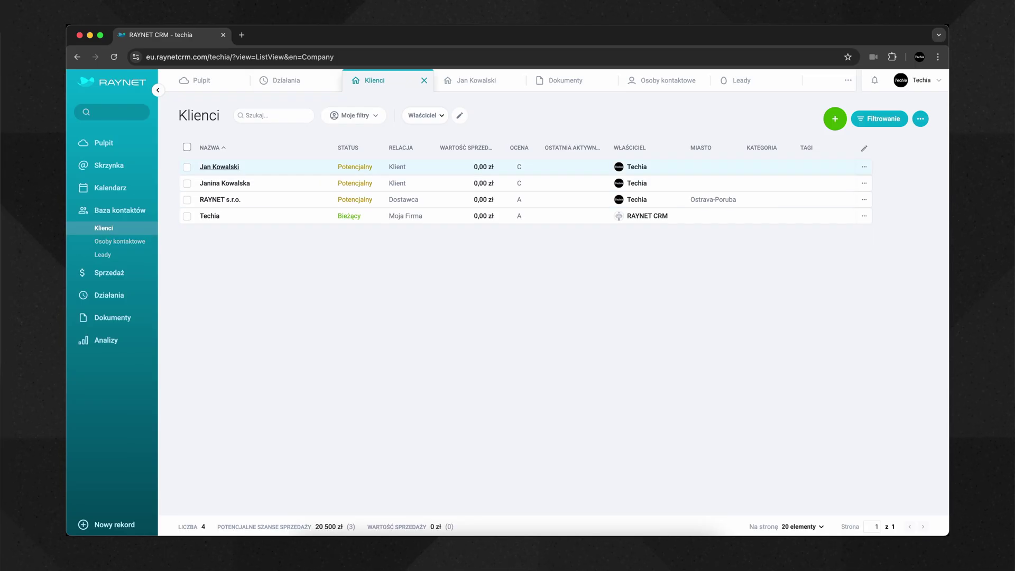
- Open the first client's record and its Historia timeline, then the contact persons list
{"action": "left_click", "coordinate": [218, 167]}
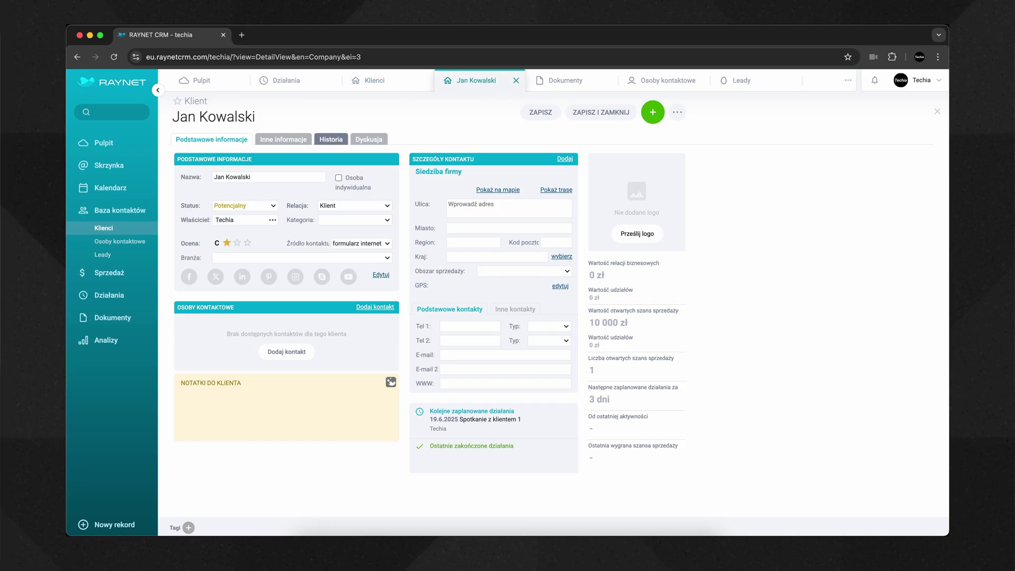
{"action": "left_click", "coordinate": [331, 139]}
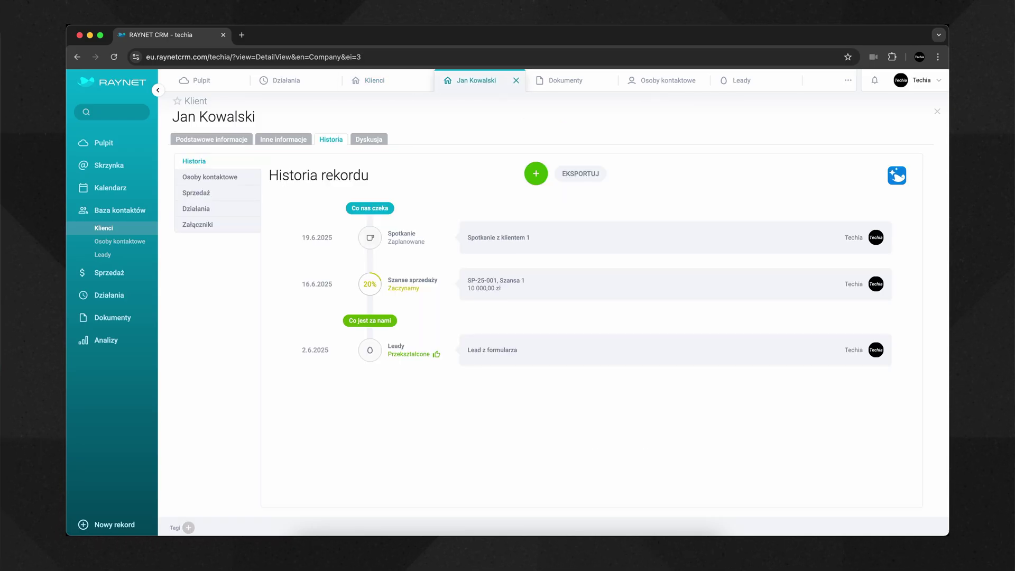
{"action": "left_click", "coordinate": [120, 242]}
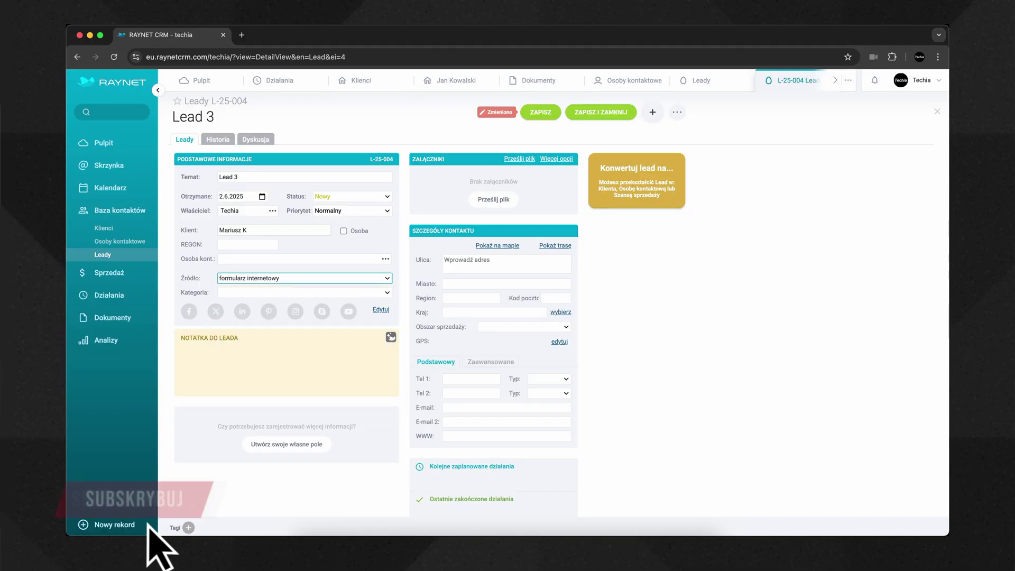
- Edit Lead 3's client name, convert it with KONWERTUJ, and open the new client record
{"action": "left_click", "coordinate": [245, 236]}
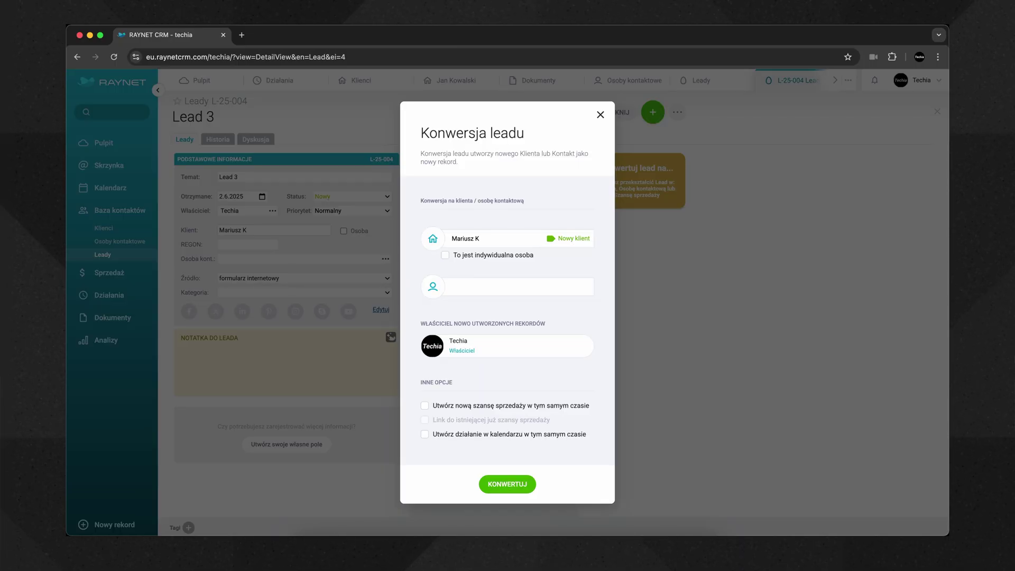
{"action": "left_click", "coordinate": [507, 484]}
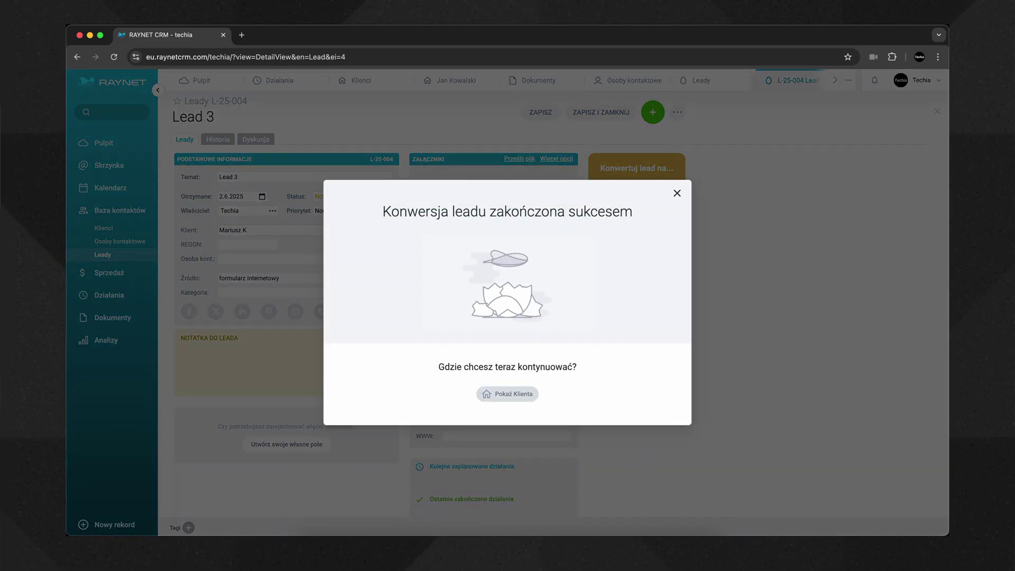
{"action": "key", "text": "Return"}
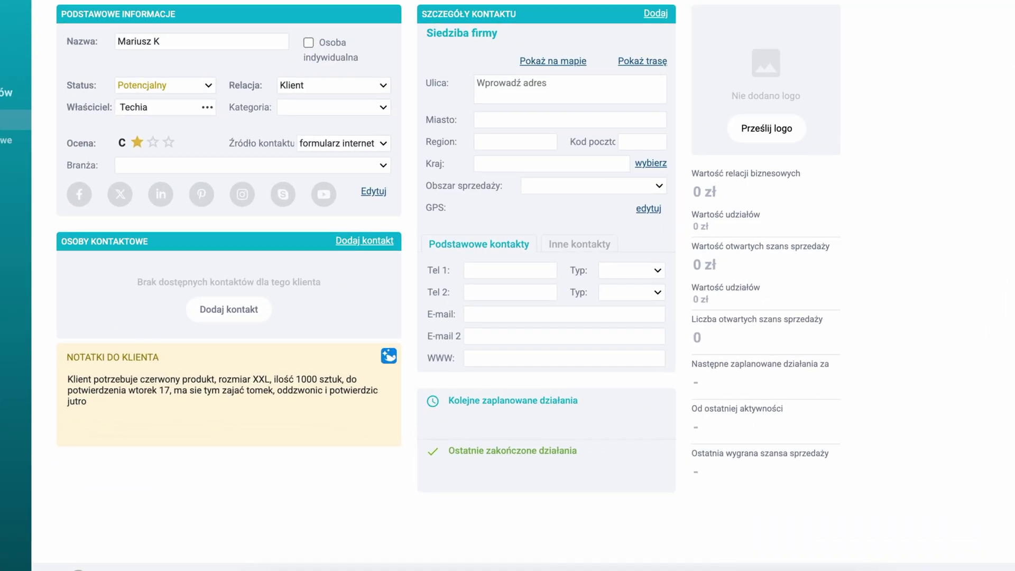
- Generate a RAYNET AI Podsumowanie summary in the client's Notatki do klienta field
{"action": "left_click", "coordinate": [388, 356]}
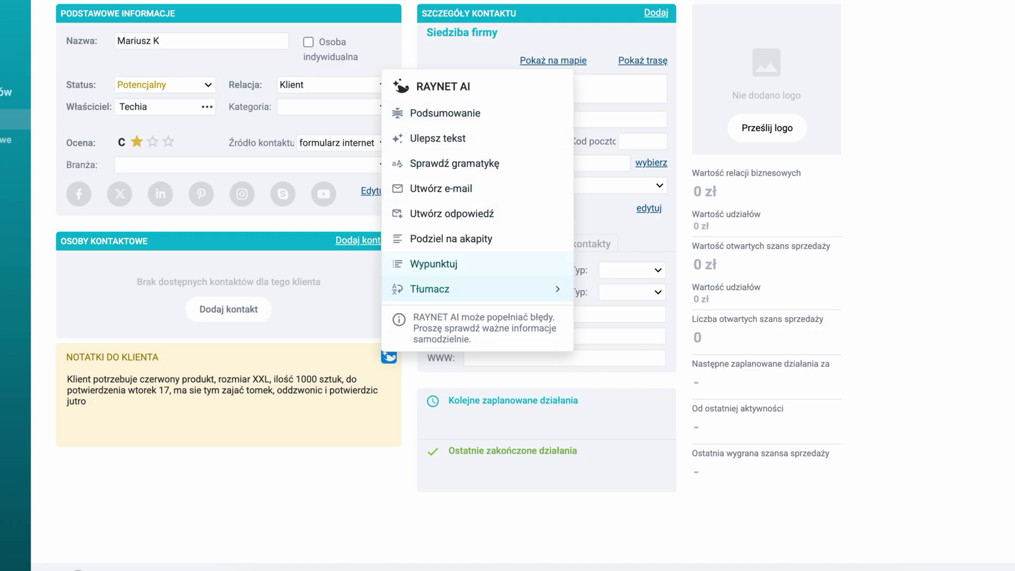
{"action": "mouse_move", "coordinate": [454, 289]}
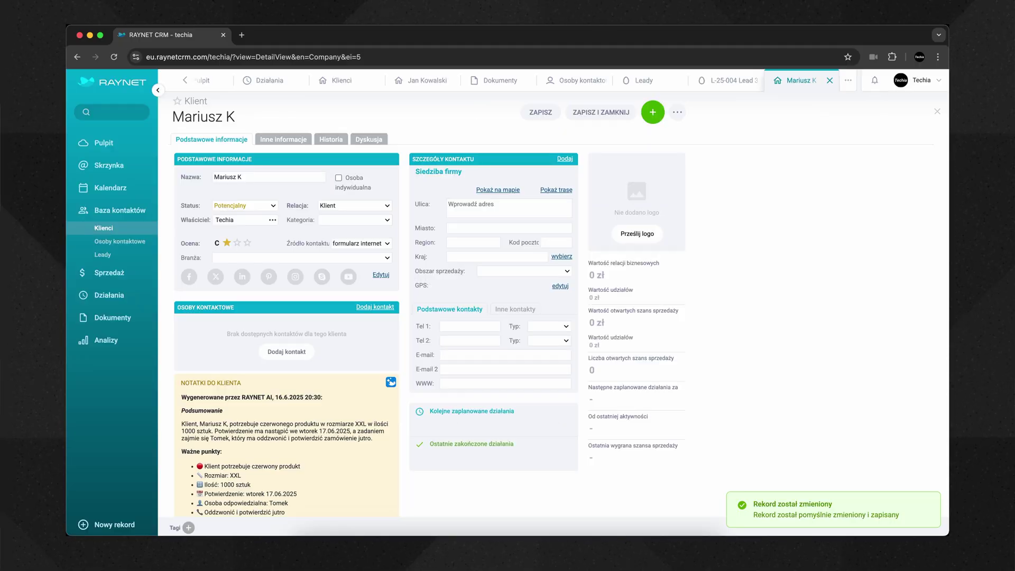
{"action": "scroll", "coordinate": [549, 328], "scroll_direction": "down", "scroll_amount": 3}
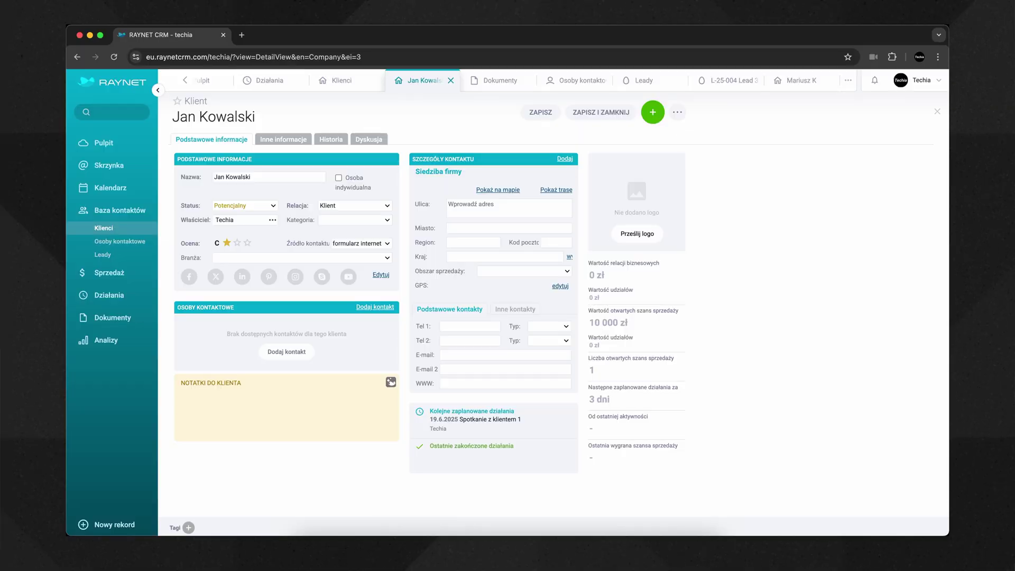
- Review the client's Inne informacje and Historia tabs, then post a 'Wpis' entry in Dyskusja
{"action": "left_click", "coordinate": [284, 139]}
{"action": "left_click", "coordinate": [331, 139]}
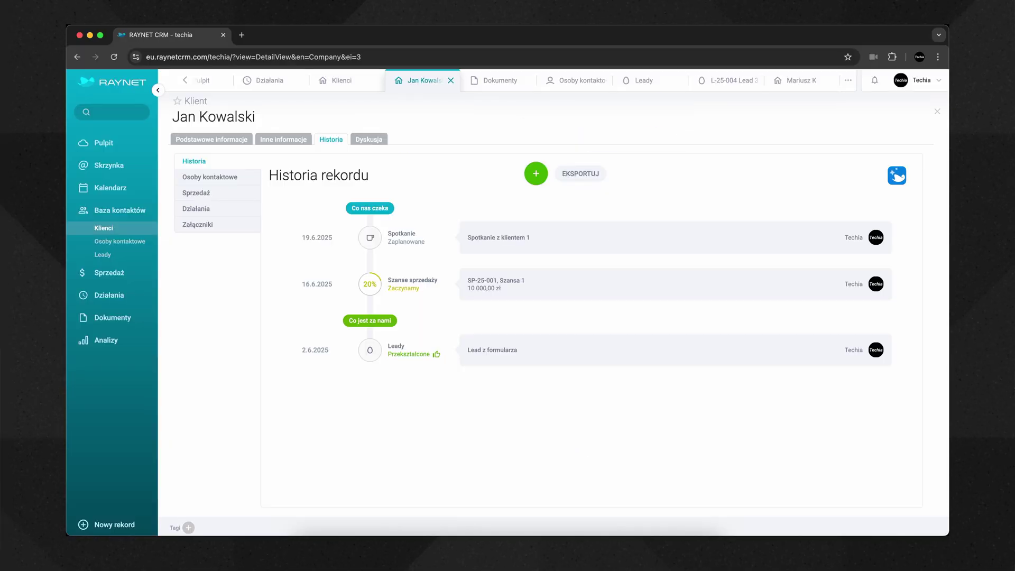
{"action": "left_click", "coordinate": [368, 140]}
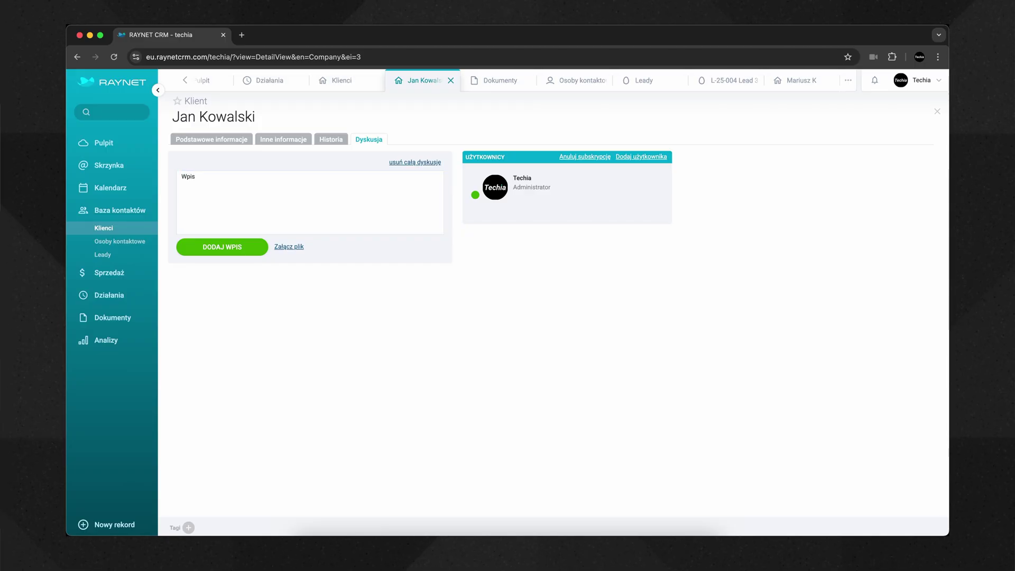
{"action": "left_click", "coordinate": [222, 247]}
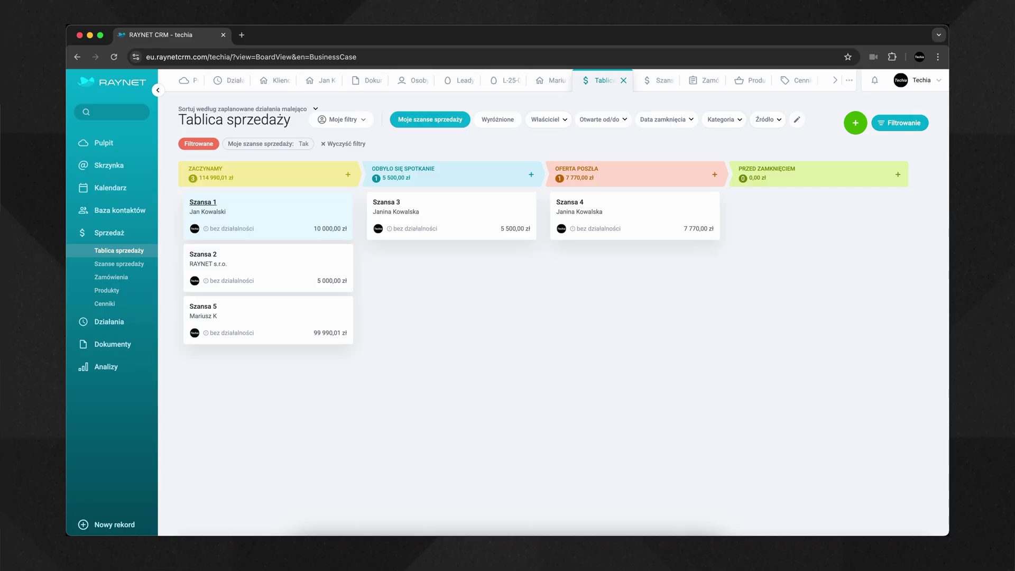
- View Szansa 1's details, return to Tablica sprzedaży, then switch to the Szanse sprzedaży list
{"action": "left_click", "coordinate": [203, 202]}
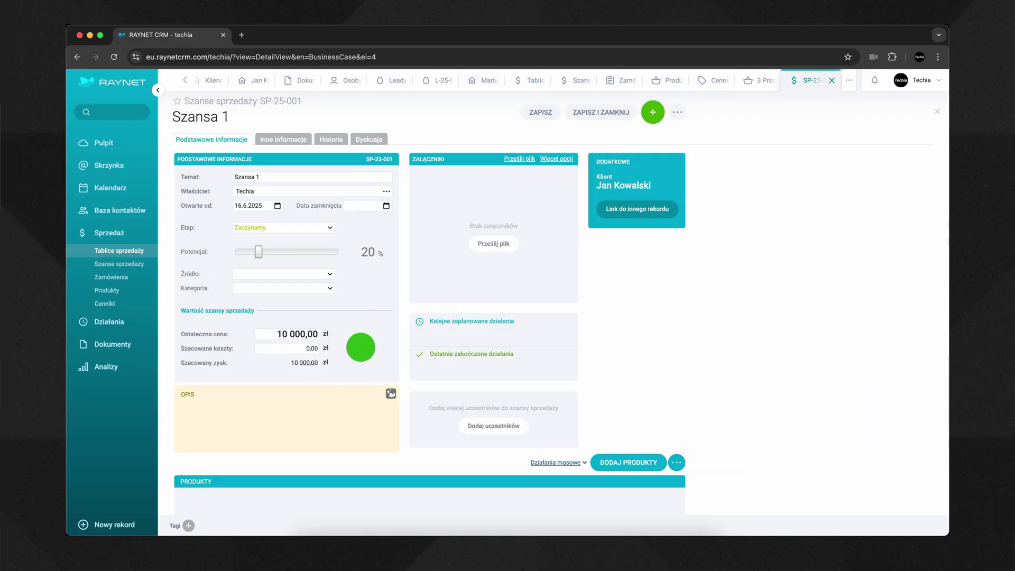
{"action": "left_click", "coordinate": [119, 251]}
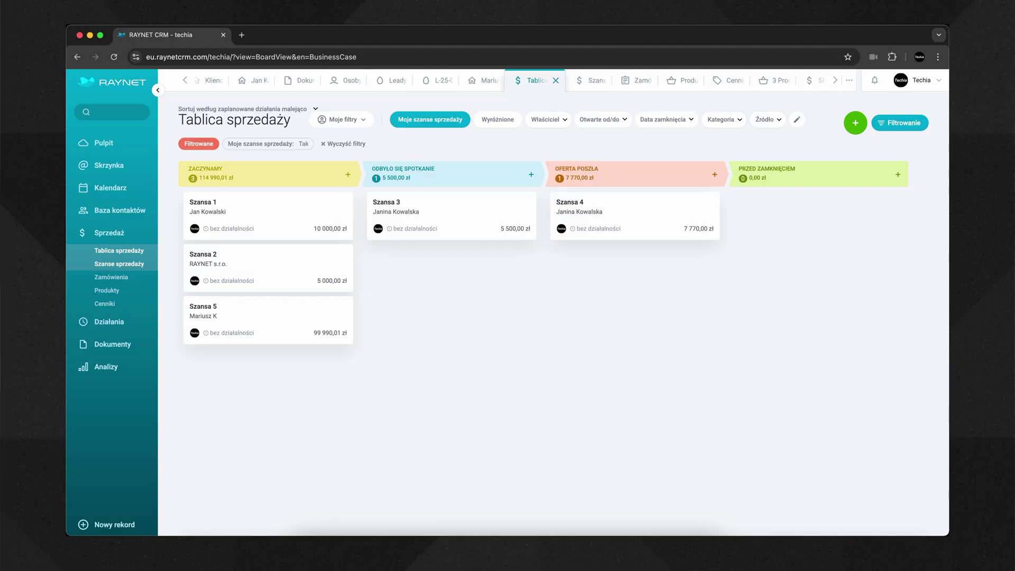
{"action": "left_click", "coordinate": [119, 264]}
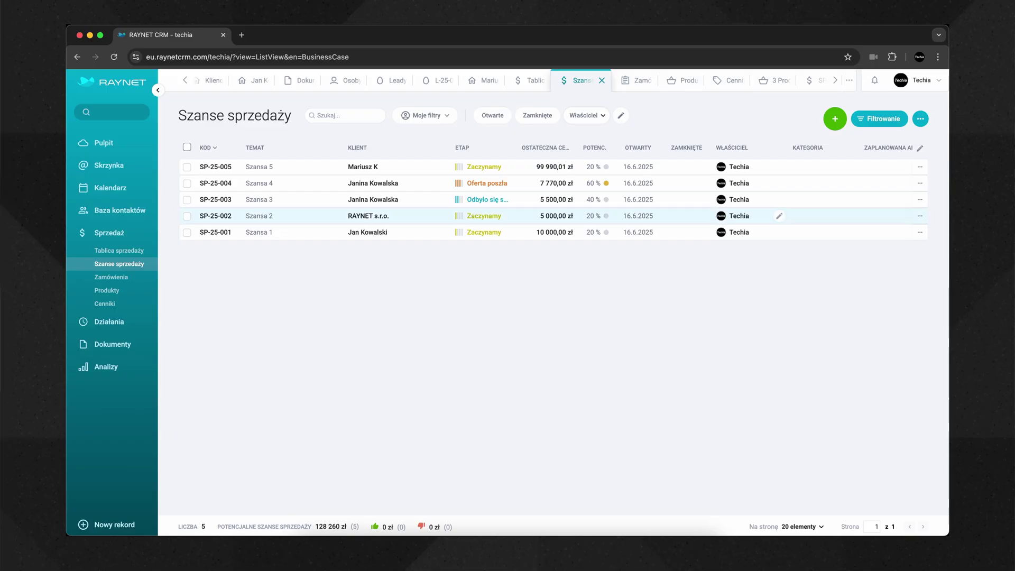
- Start a new opportunity linked to an existing client with a 50 000 zł final price
{"action": "left_click", "coordinate": [835, 119]}
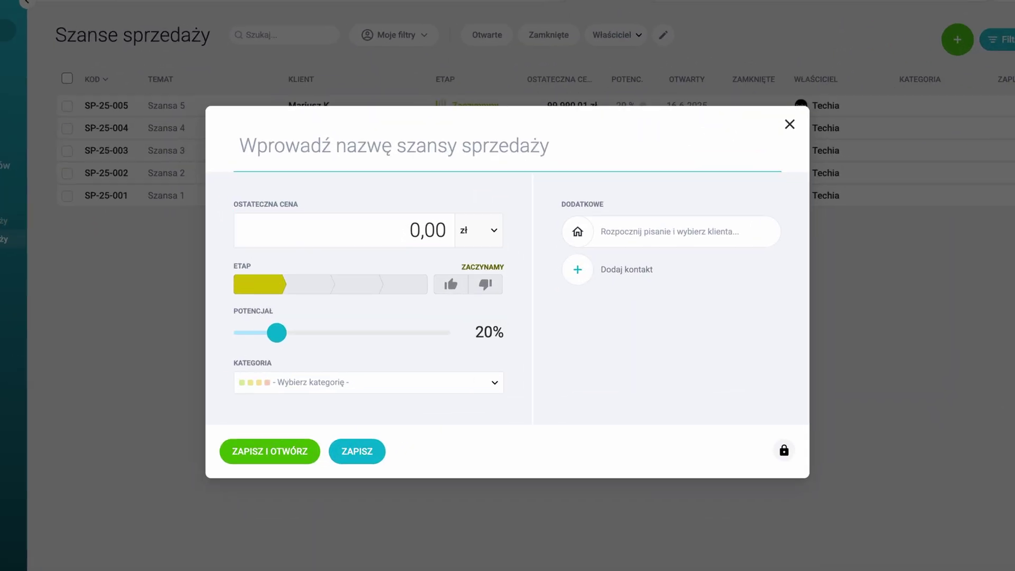
{"action": "left_click", "coordinate": [625, 258]}
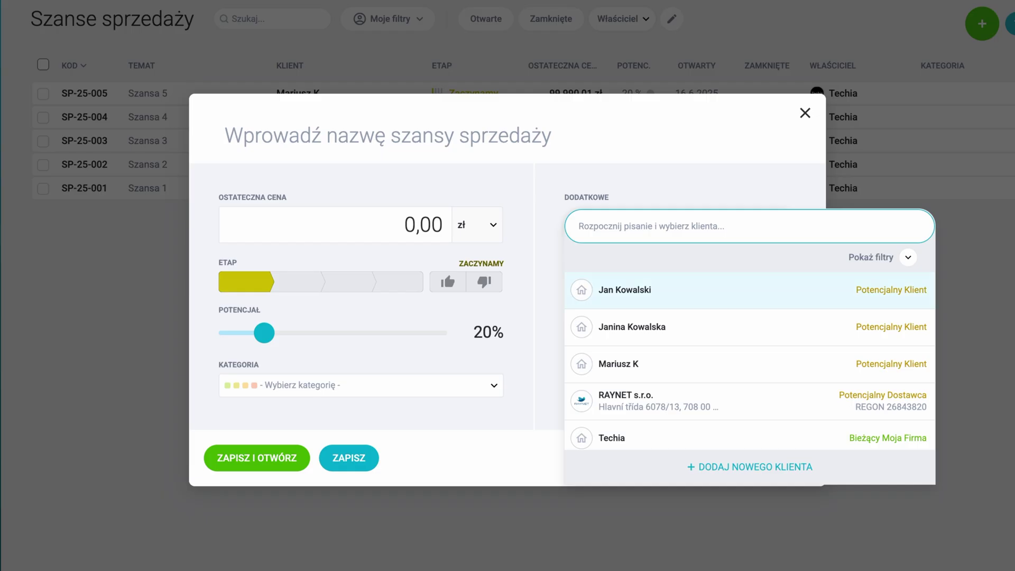
{"action": "left_click", "coordinate": [625, 290]}
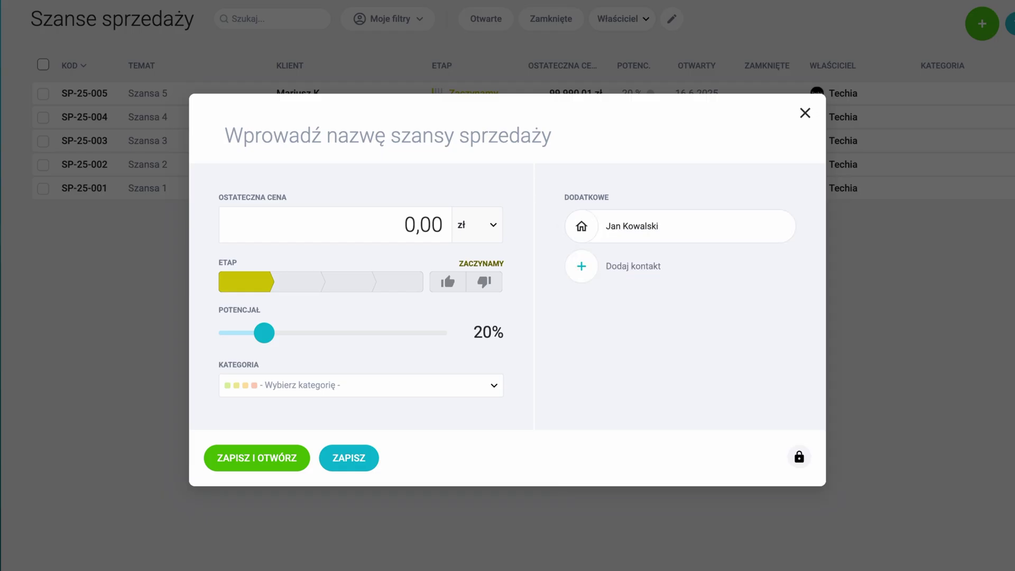
{"action": "left_click", "coordinate": [335, 225]}
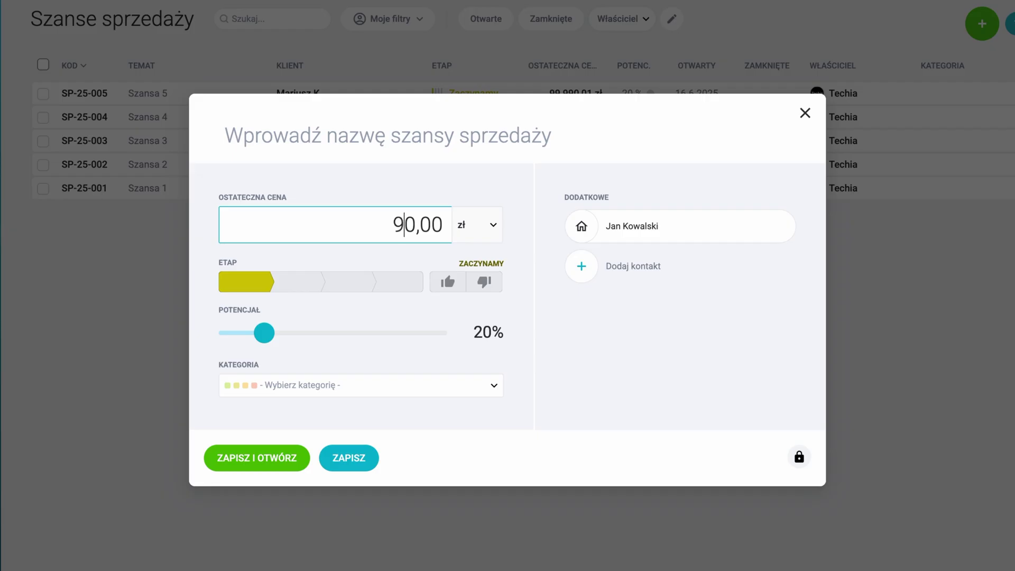
- Name it 'Oferta na system IT', set category [zielony] and 10% potential, and save
{"action": "left_click", "coordinate": [388, 135]}
{"action": "type", "text": "Oderta na system IT"}
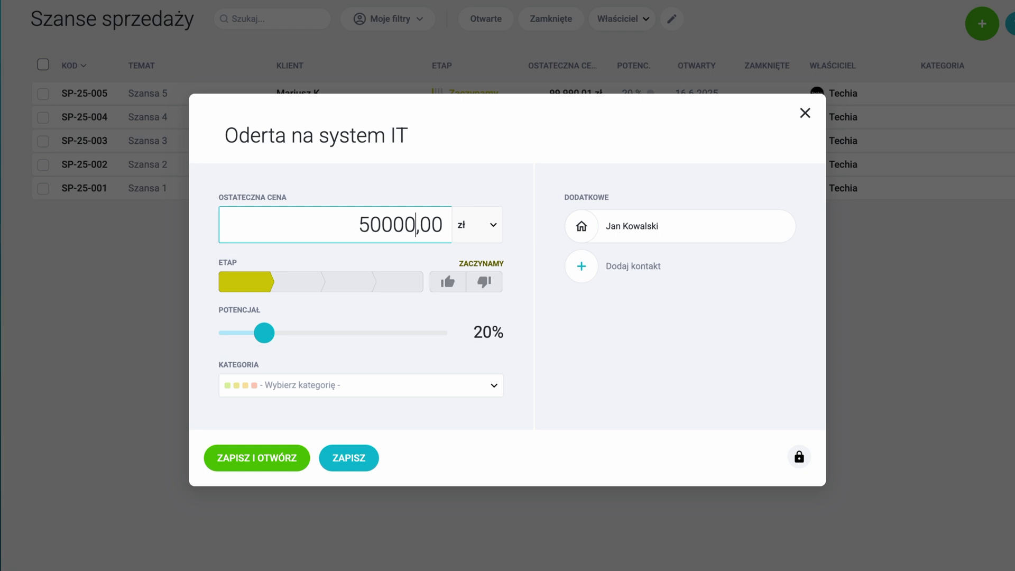
{"action": "left_click", "coordinate": [250, 135]}
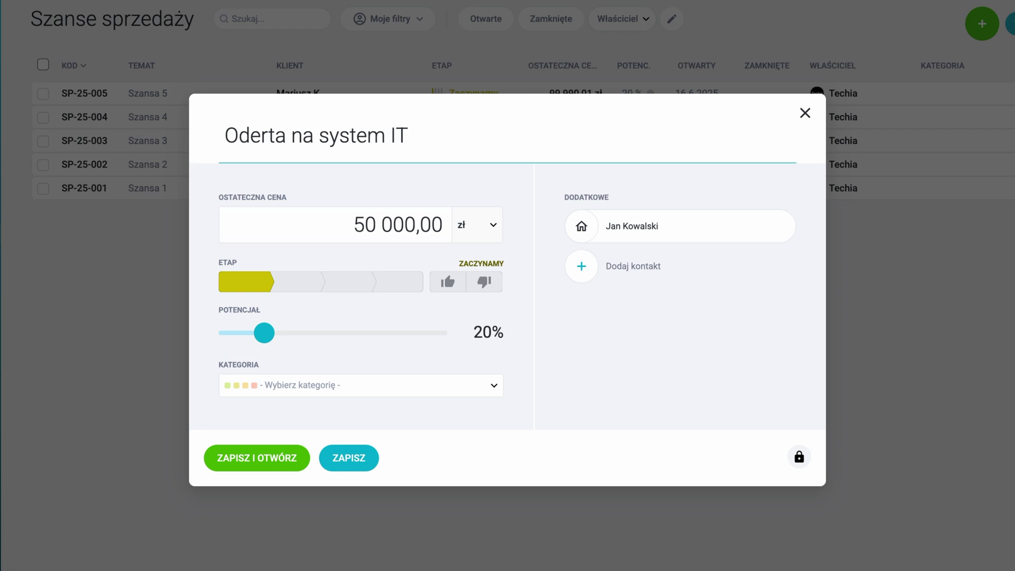
{"action": "type", "text": "f"}
{"action": "left_click", "coordinate": [361, 385]}
{"action": "left_click", "coordinate": [296, 416]}
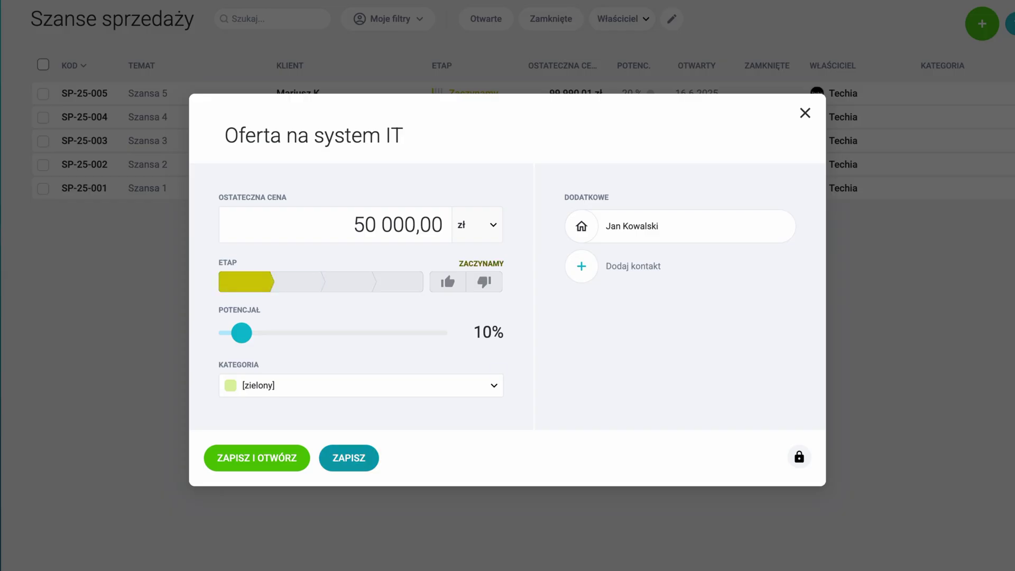
{"action": "left_click", "coordinate": [348, 458]}
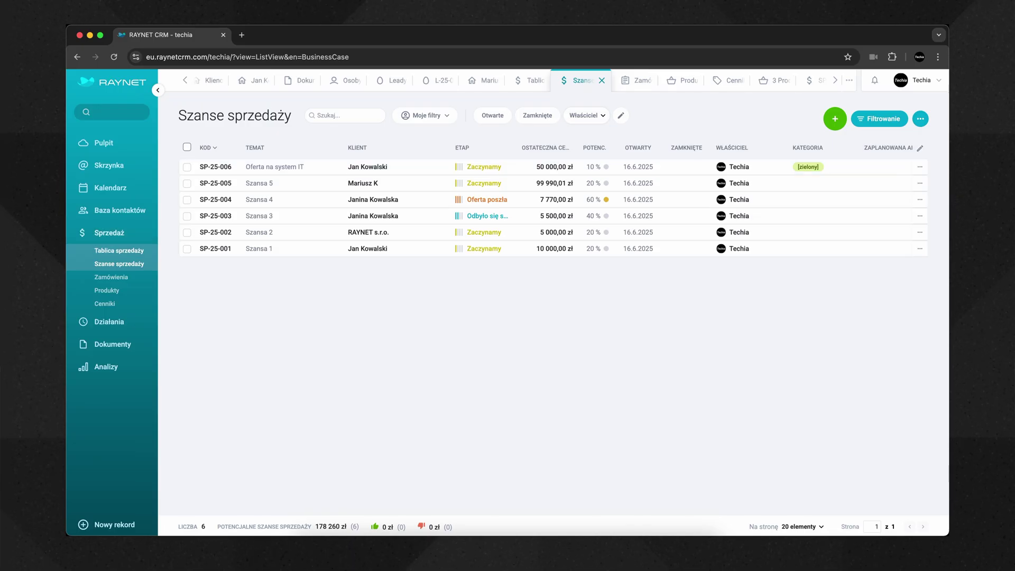
- On the sales board, drag the Szansa 1 card into the Odbyło się spotkanie column
{"action": "left_click", "coordinate": [119, 250]}
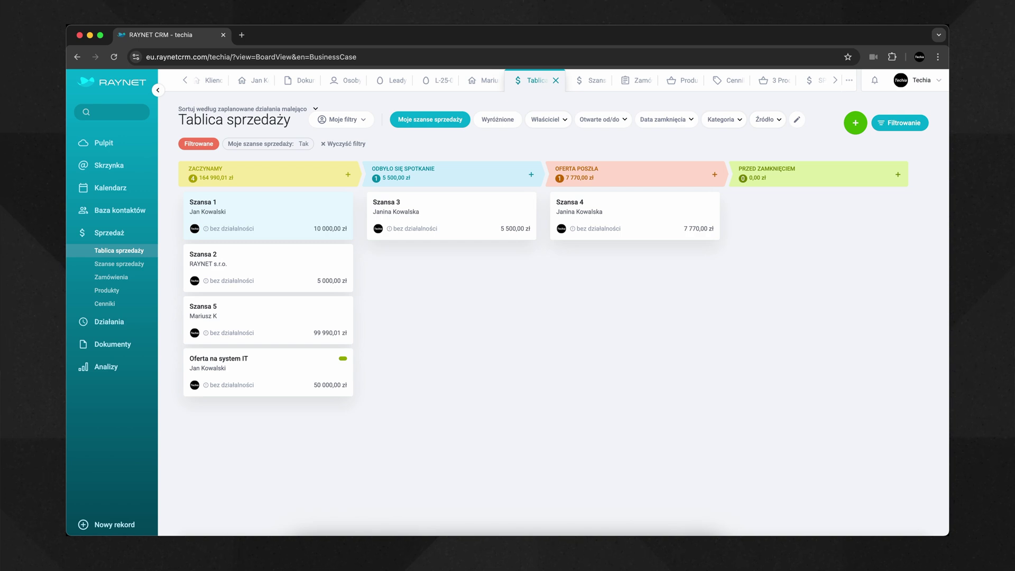
{"action": "left_click_drag", "start_coordinate": [238, 212], "coordinate": [410, 232]}
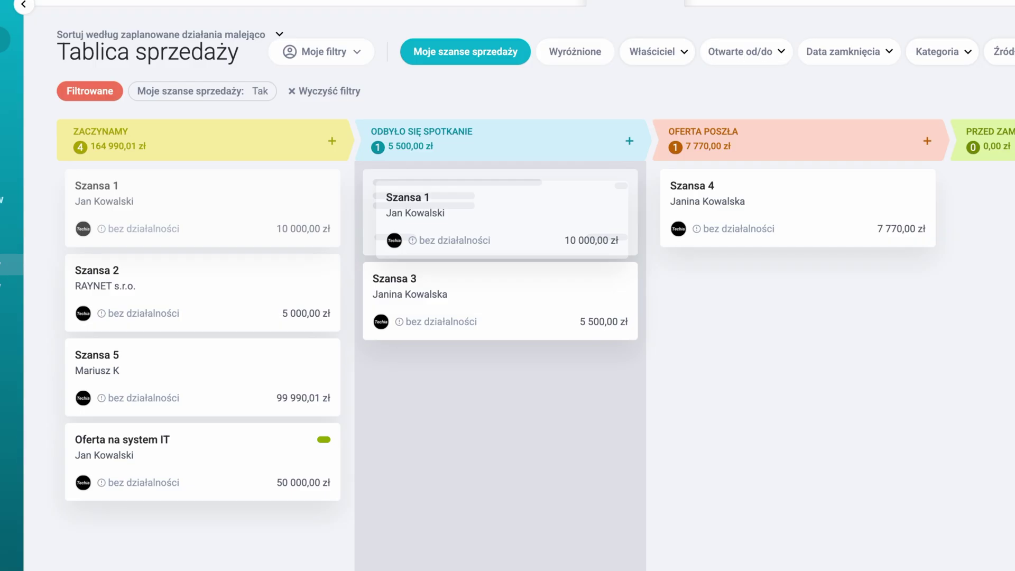